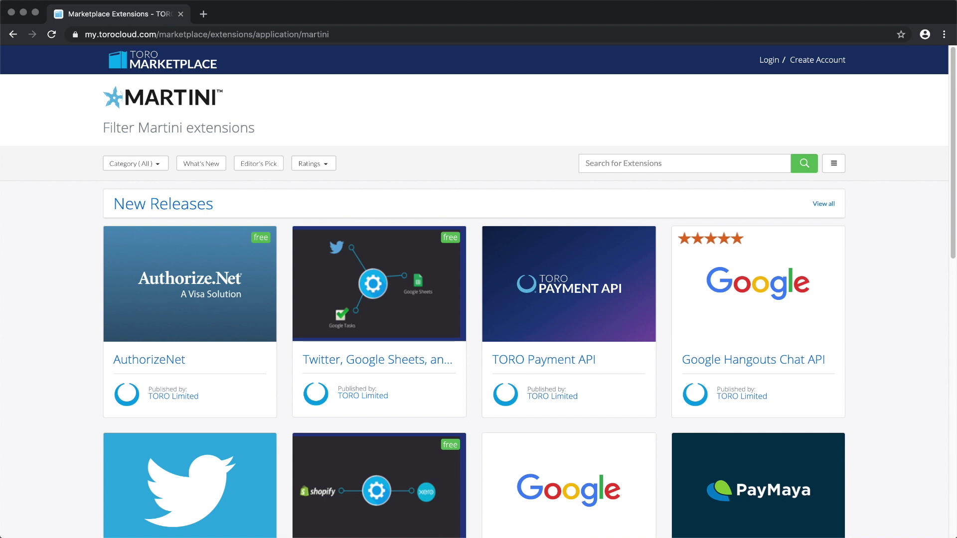
Try the TORO APIs, Payment Gateways and Apps categories, then show API Schema extensions as a list.
click(134, 163)
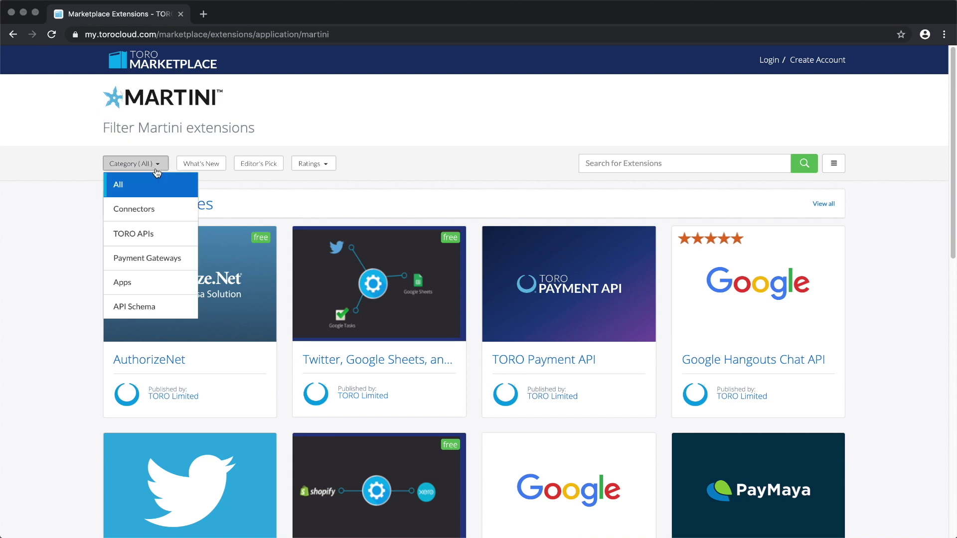
click(172, 234)
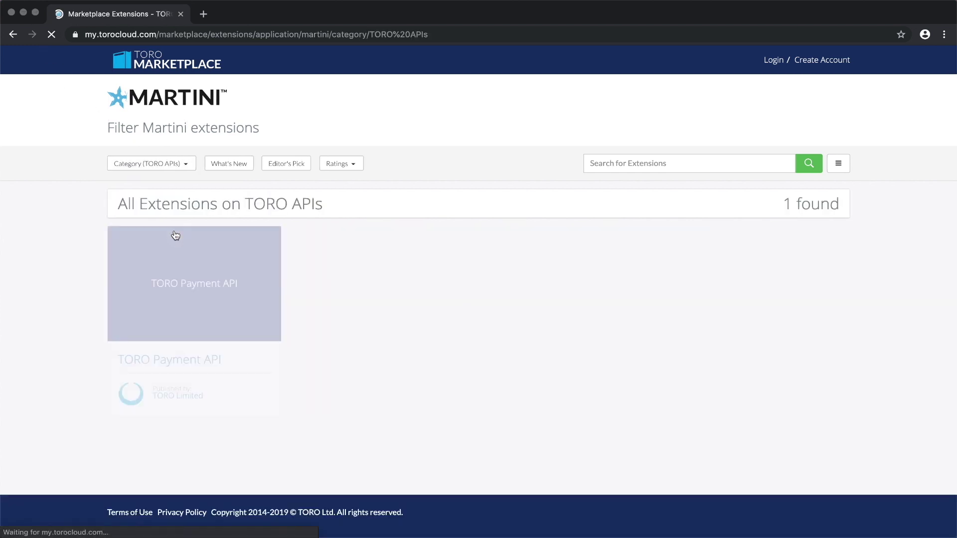
click(186, 164)
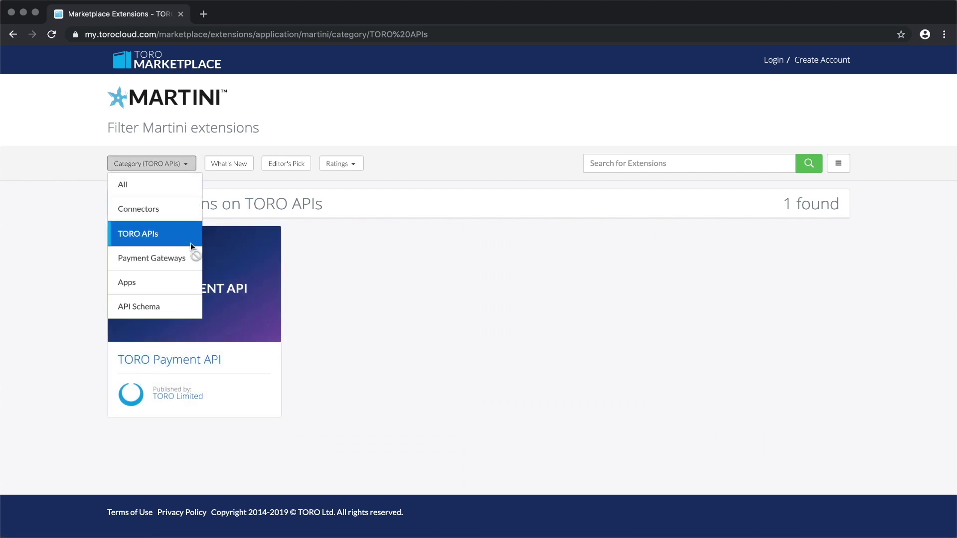
click(193, 261)
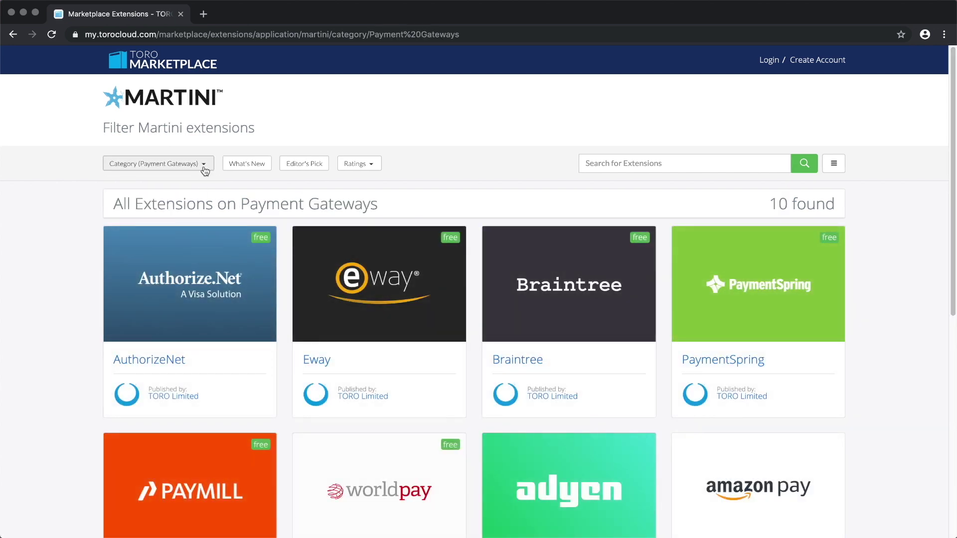
click(201, 169)
click(180, 286)
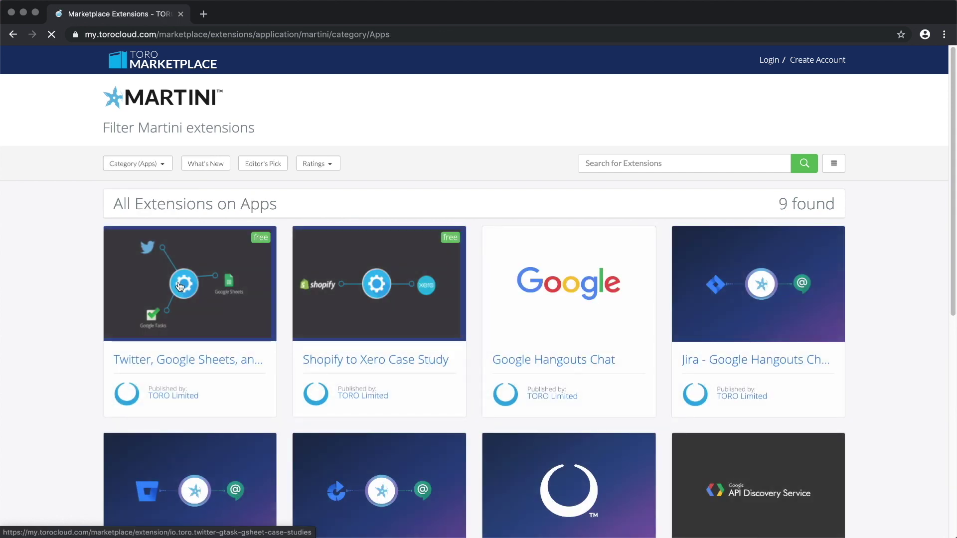
click(135, 162)
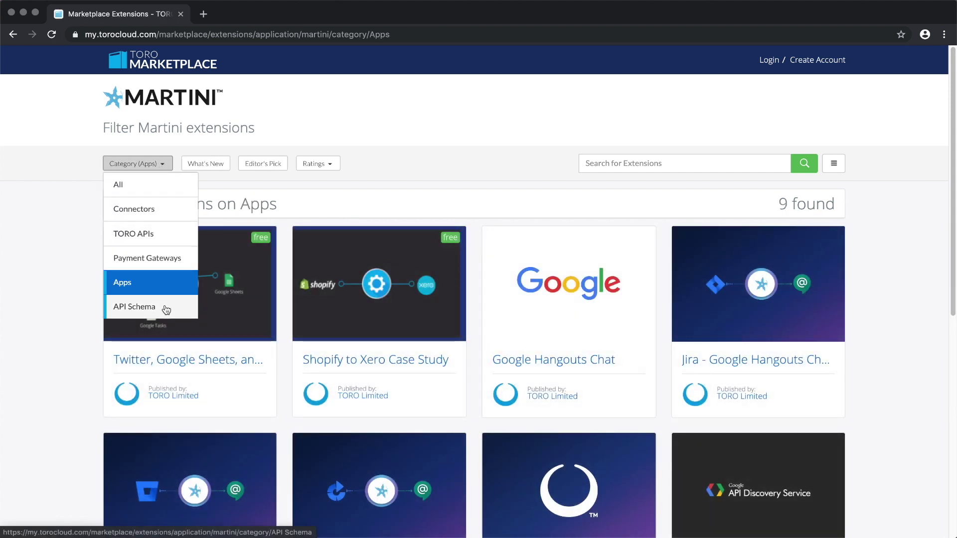
click(166, 308)
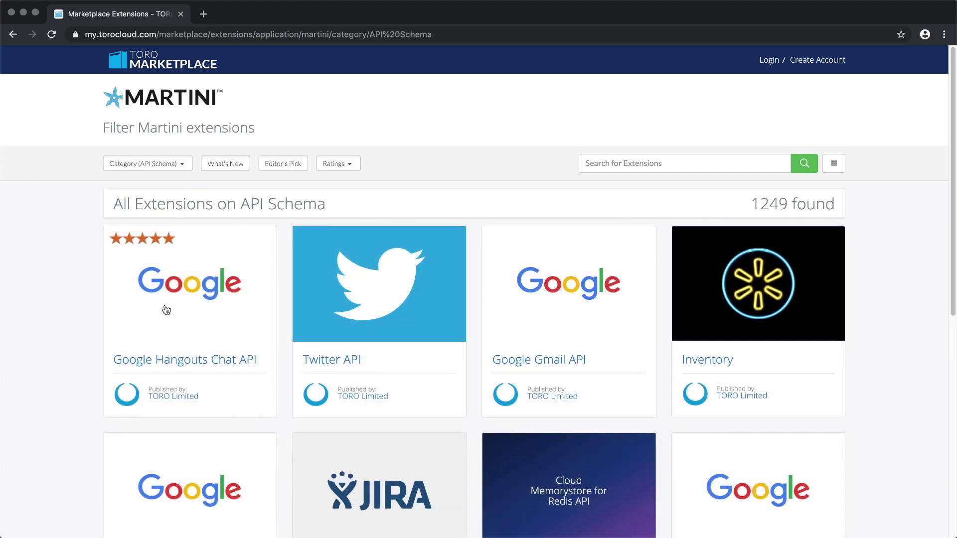
click(833, 164)
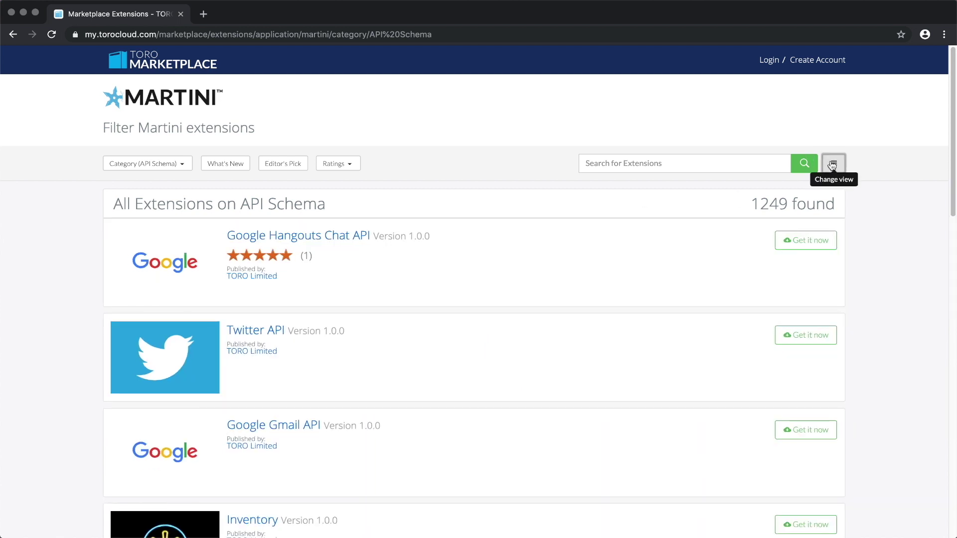
mouse_move(947, 138)
mouse_down()
mouse_move(945, 243)
mouse_move(927, 279)
mouse_up()
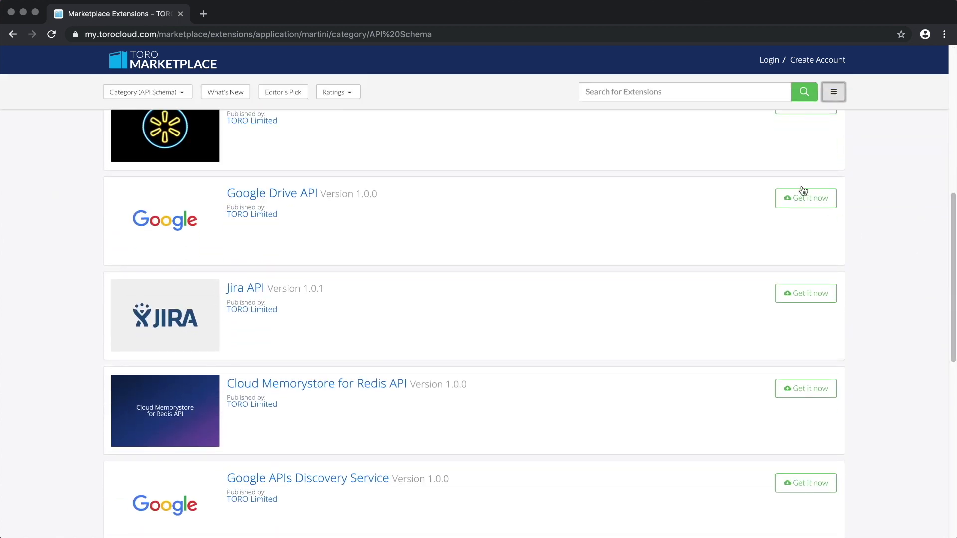
Search the extensions for 'Amazon' and open the Amazon WorkSpaces result.
click(654, 92)
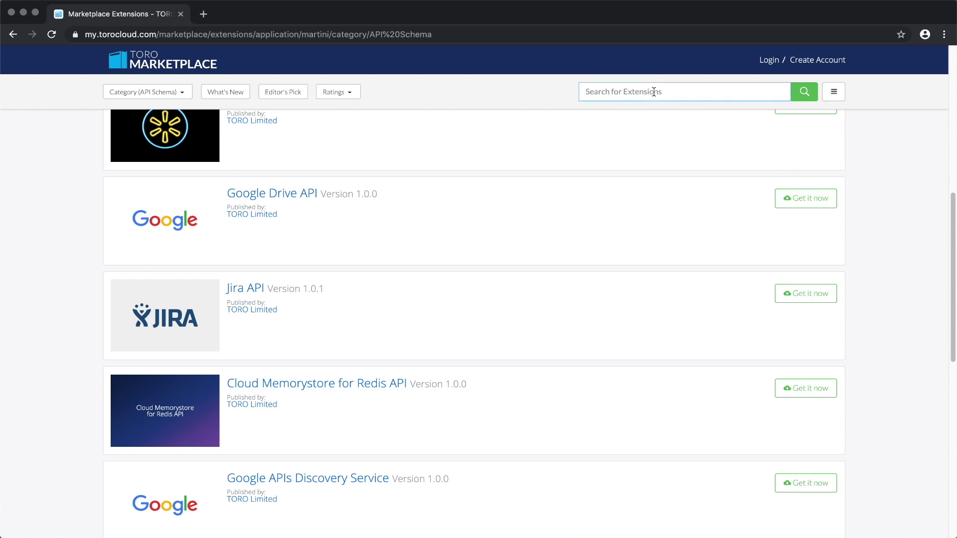
text(Amazon)
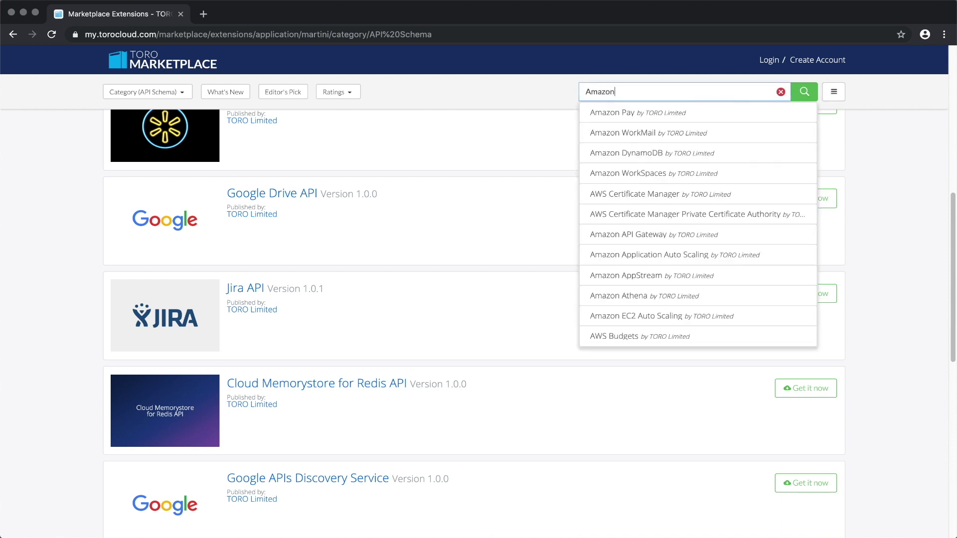
click(611, 182)
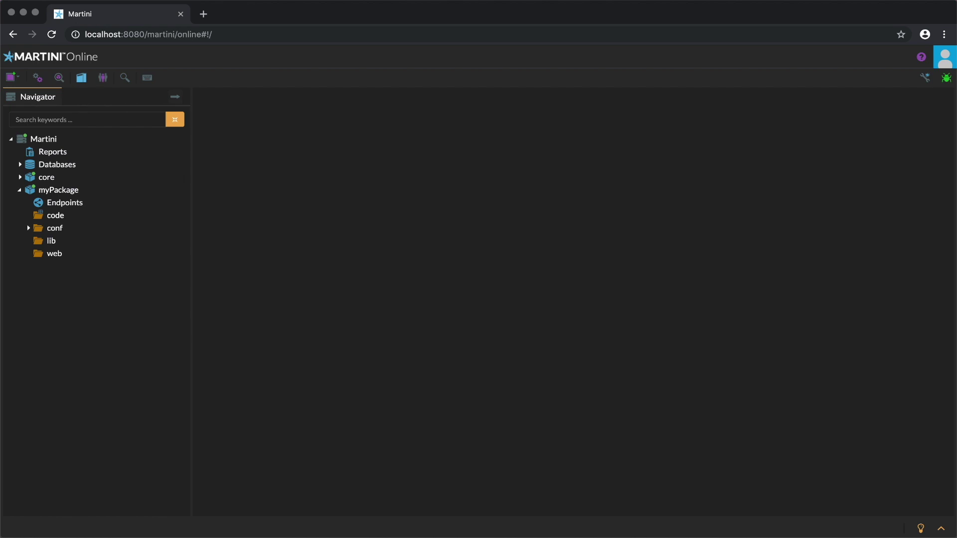
Open the Marketplace catalogue from Martini Online's toolbar.
click(85, 78)
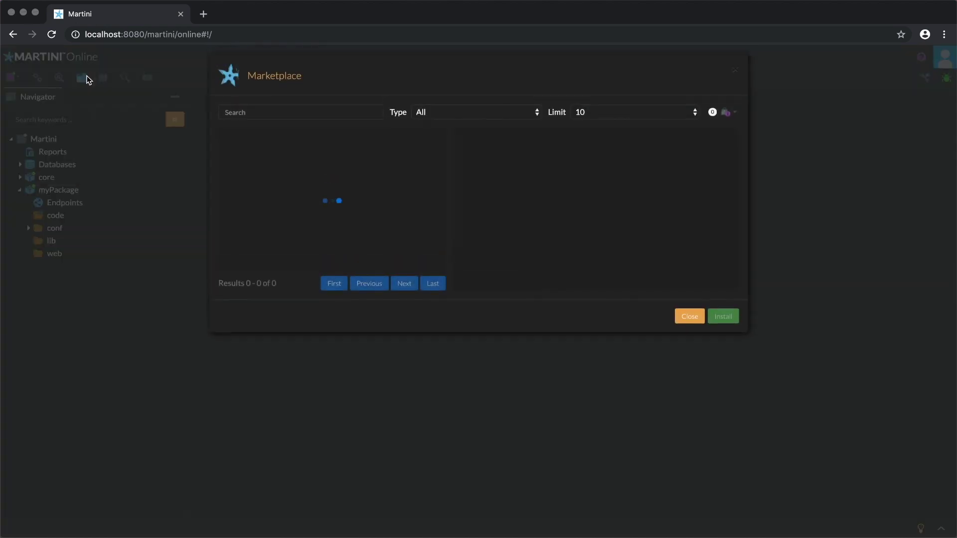
Restrict the Marketplace results to API Schema entries and search them for Amazon.
click(418, 121)
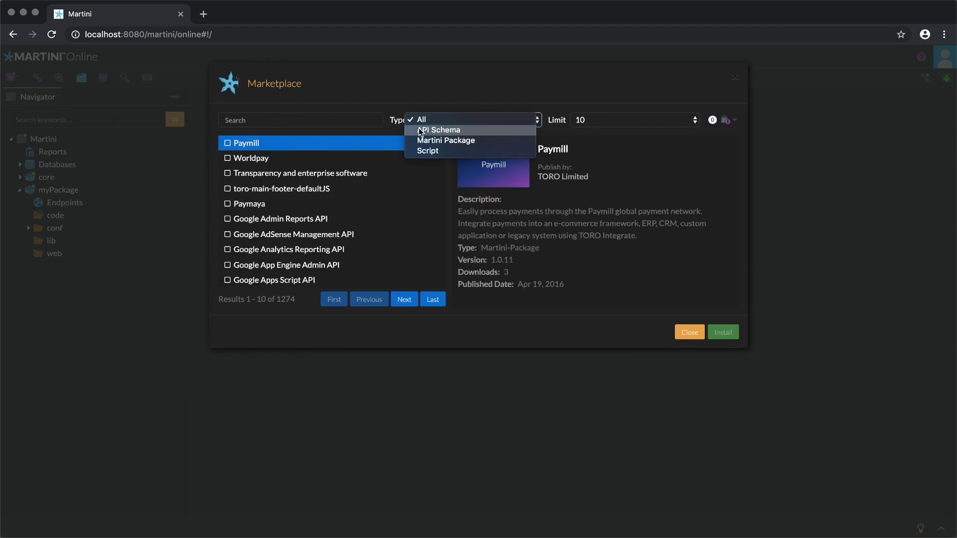
click(419, 131)
click(267, 119)
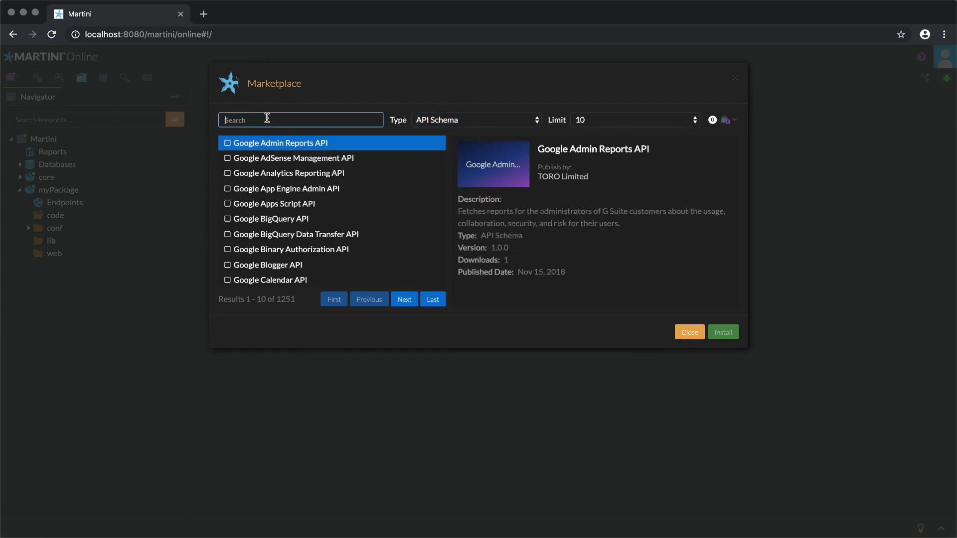
text(Amazon)
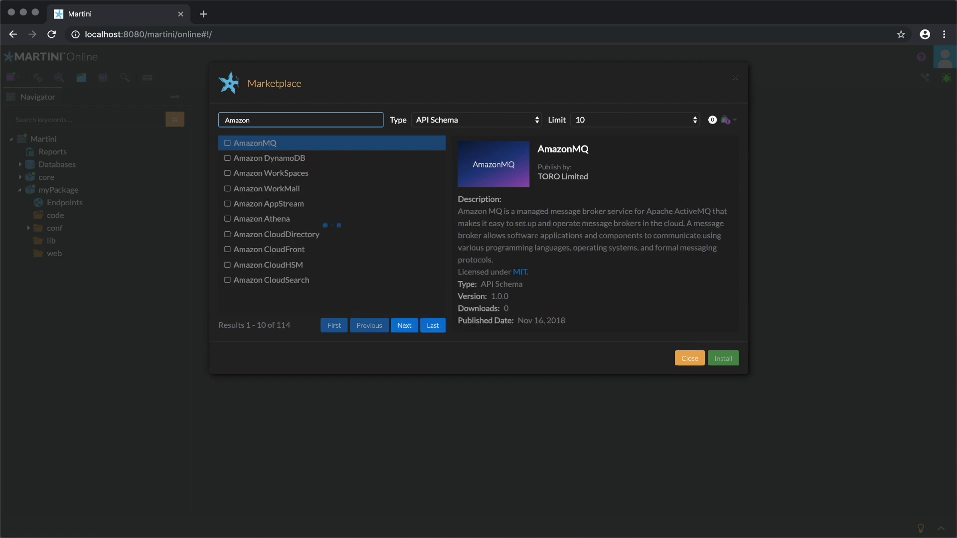
Tick Amazon WorkSpaces and Amazon WorkMail and start installing both schemas.
click(263, 180)
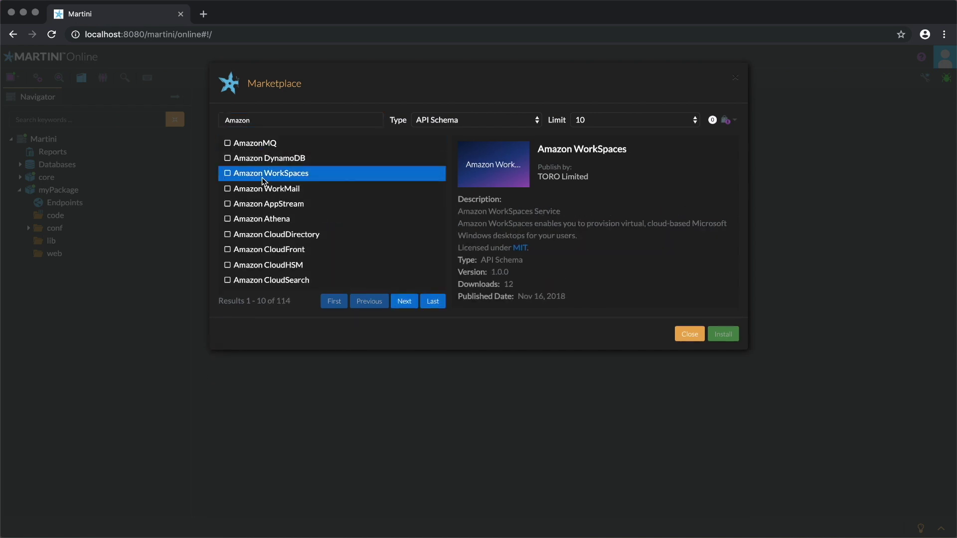
click(227, 173)
click(254, 193)
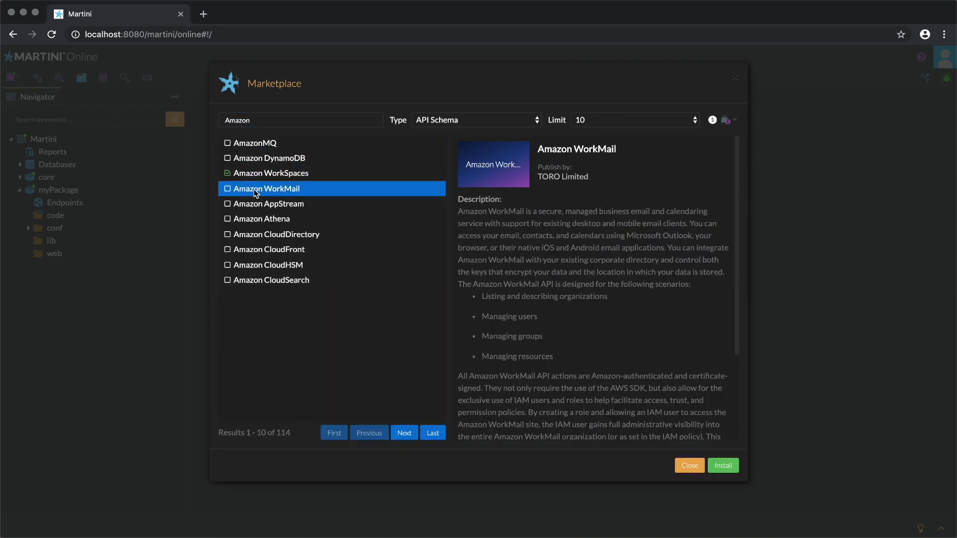
click(228, 188)
click(723, 467)
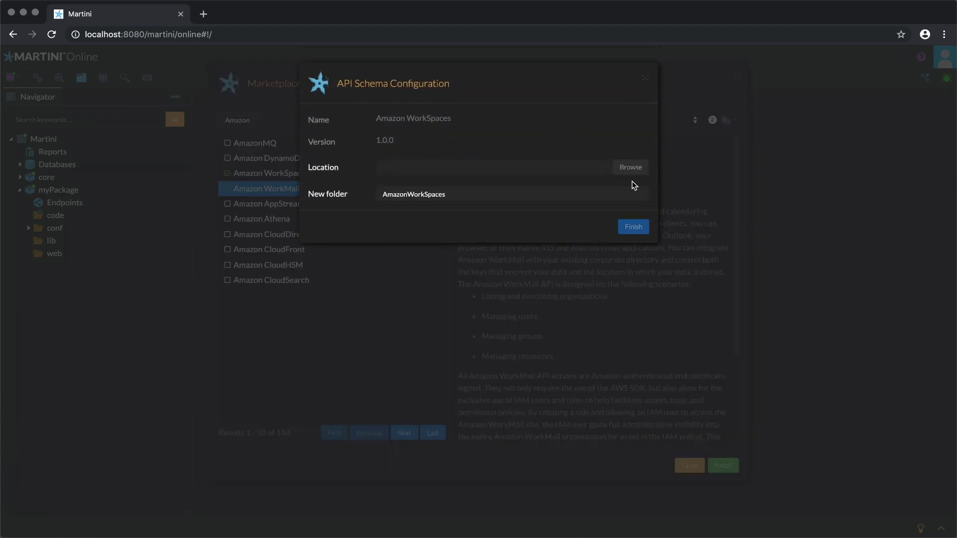
Install Amazon WorkSpaces and Amazon WorkMail into myPackage's code folder.
click(627, 171)
click(380, 186)
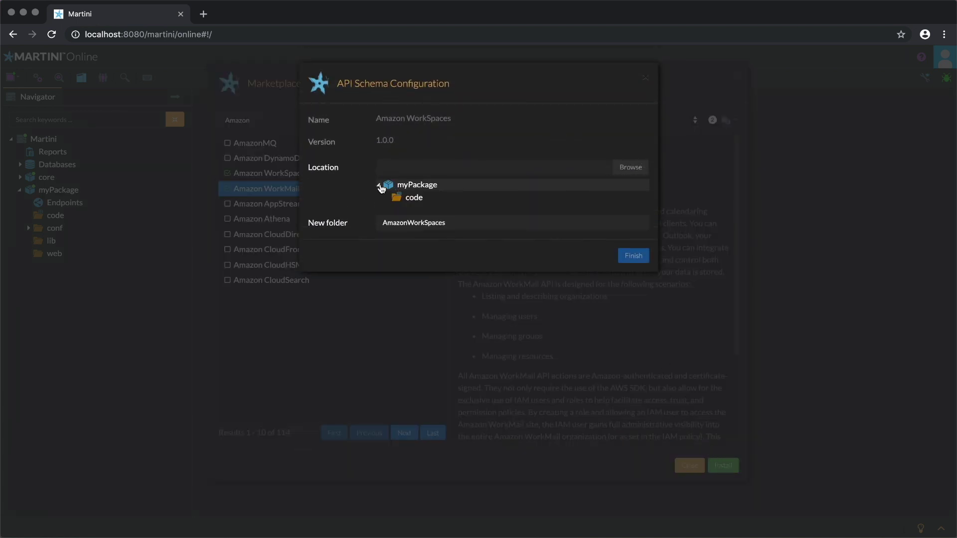
click(414, 197)
click(633, 255)
click(630, 166)
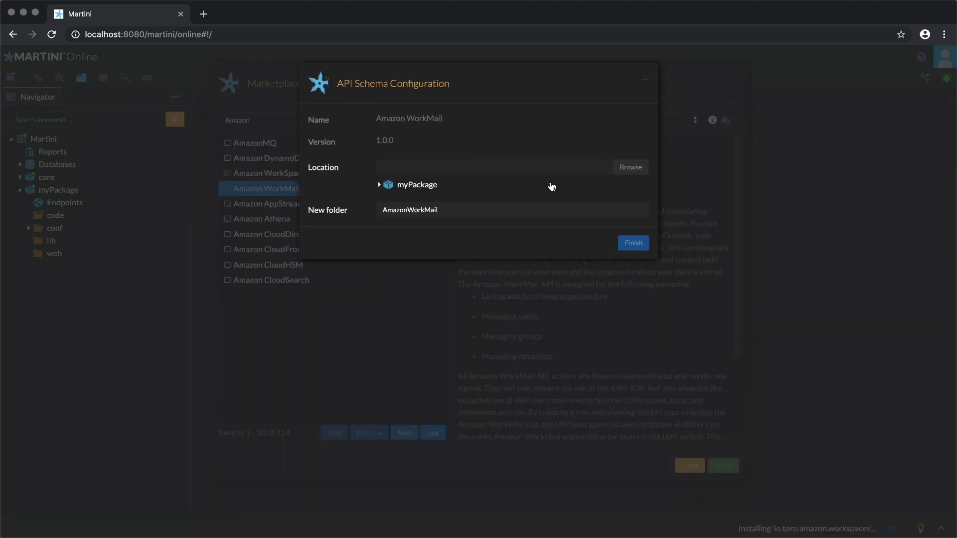
click(380, 185)
click(414, 198)
click(633, 256)
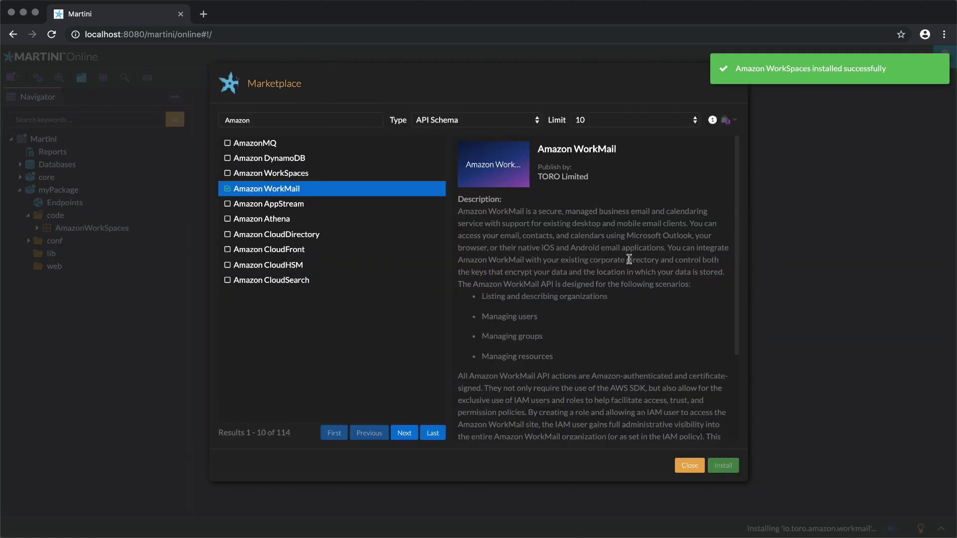
Close the Marketplace and expand AmazonWorkMail and its model package in the Navigator.
click(689, 465)
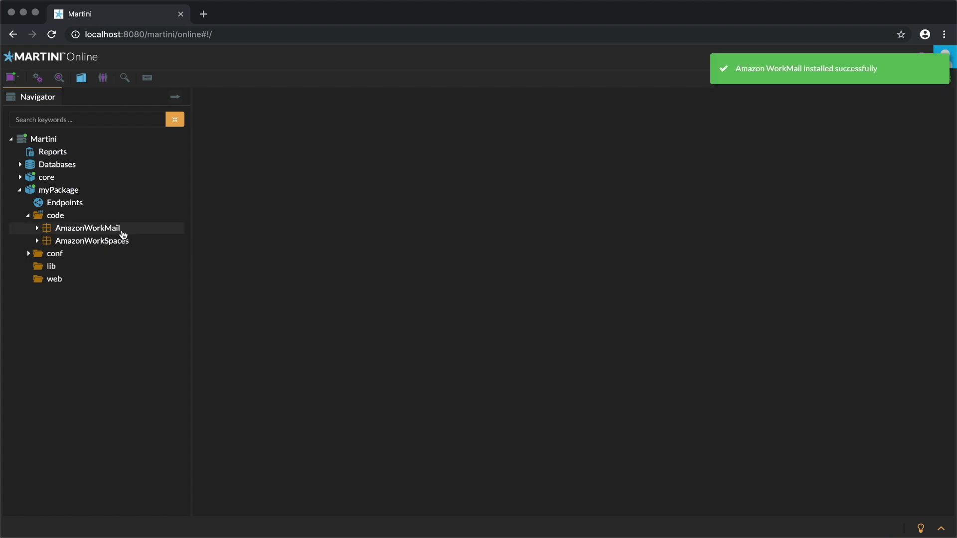
click(38, 228)
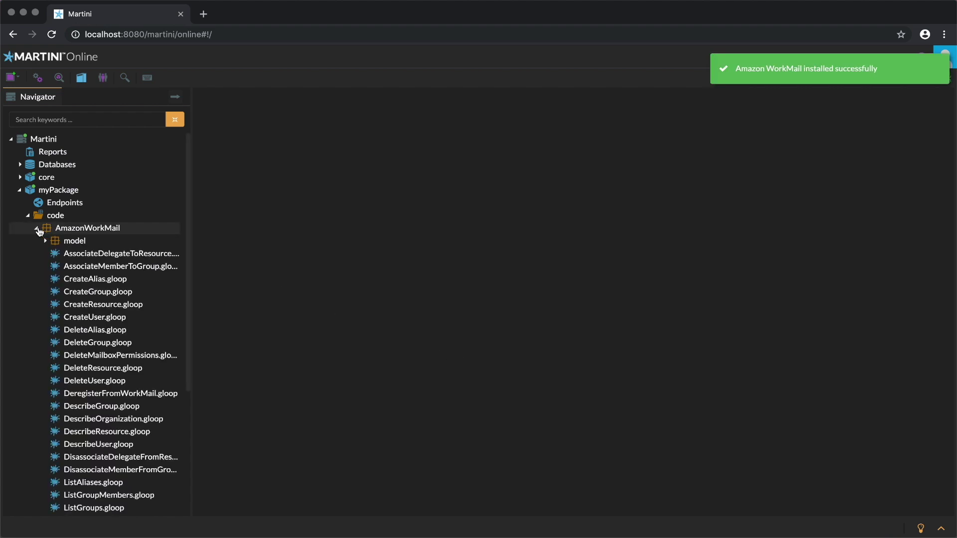
click(46, 241)
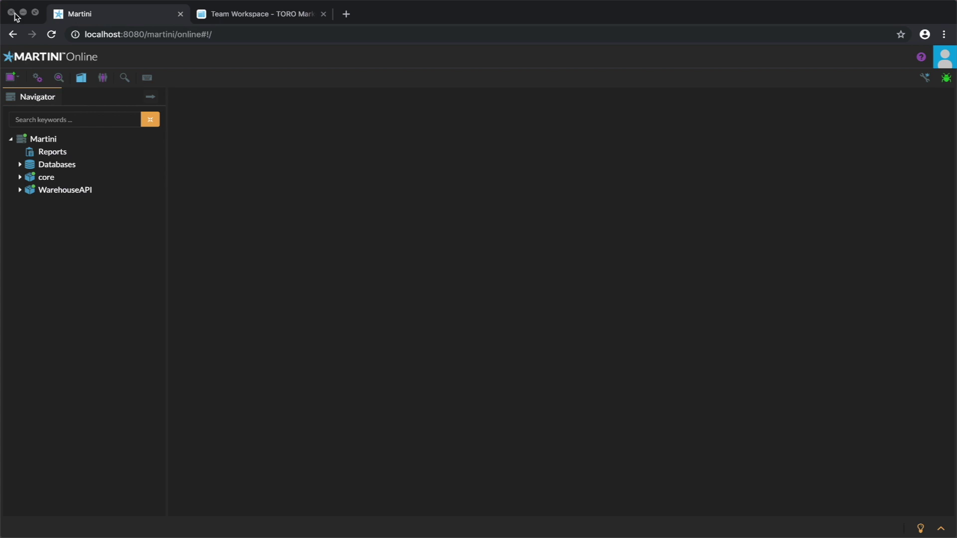
Export WarehouseAPI to the Team Workspace with a description about managing and listing Warehouse items.
right_click(118, 195)
mouse_move(153, 217)
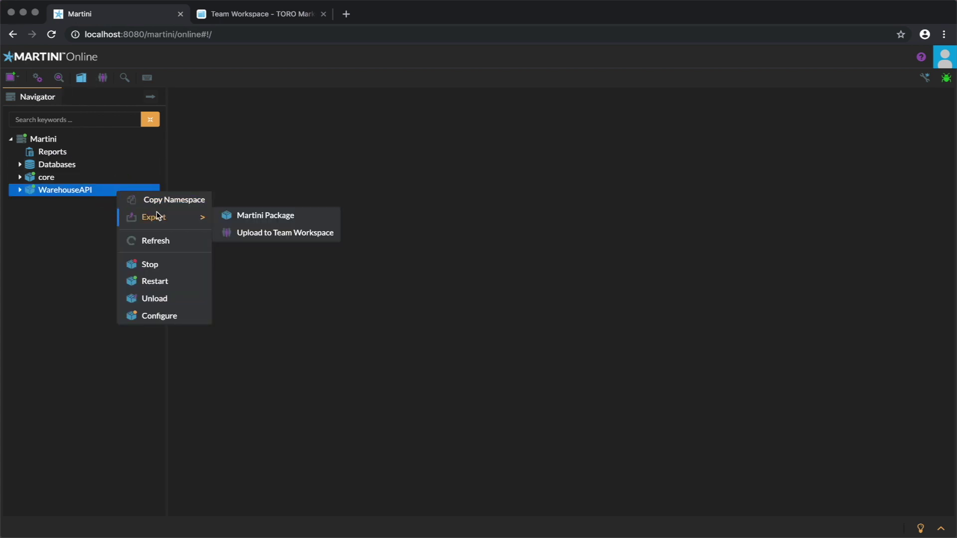
click(230, 237)
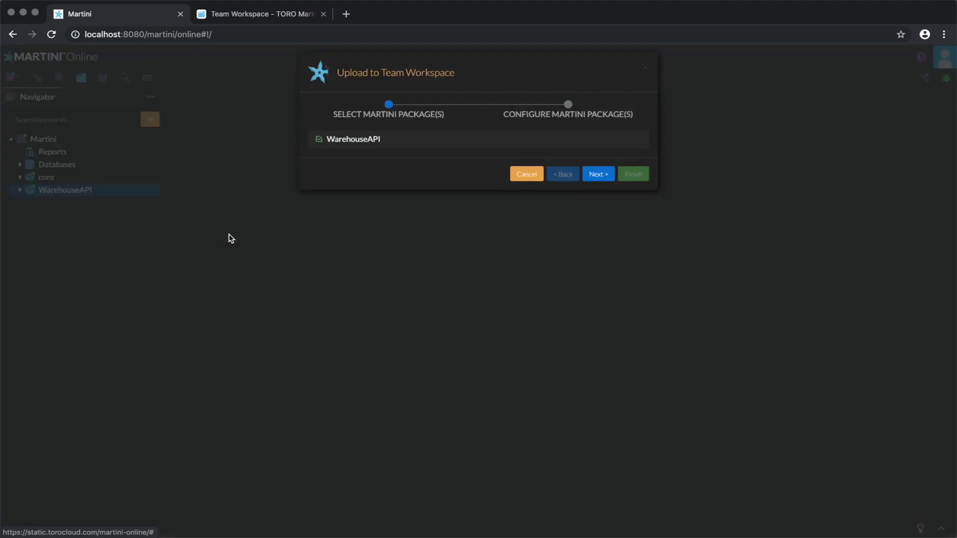
click(601, 187)
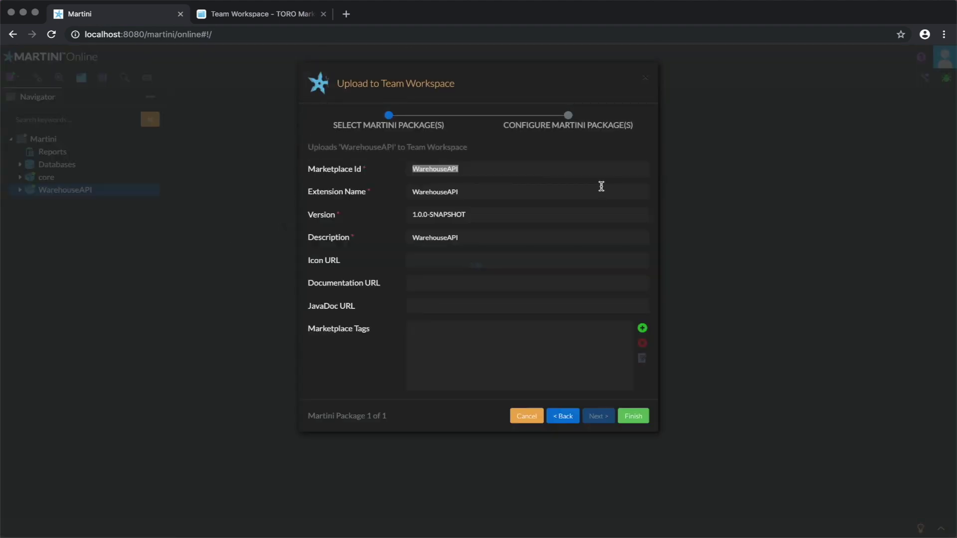
triple_click(506, 237)
text(Martini Package for managing and listing your Warehouse items.)
click(629, 416)
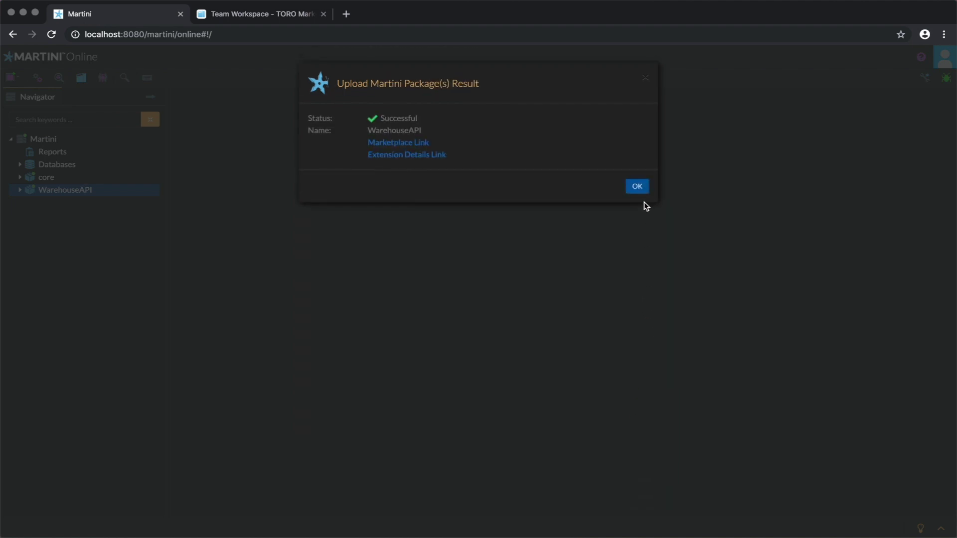
click(643, 191)
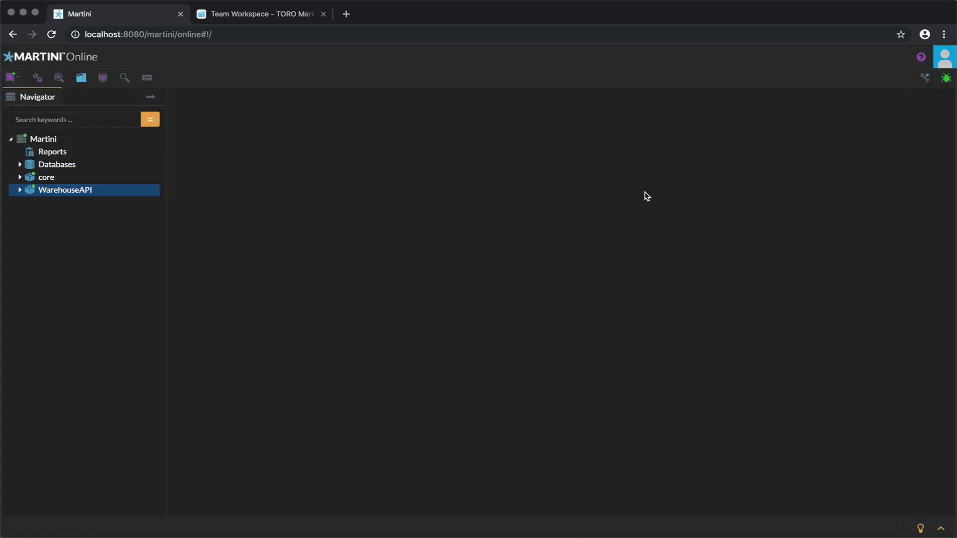
click(297, 20)
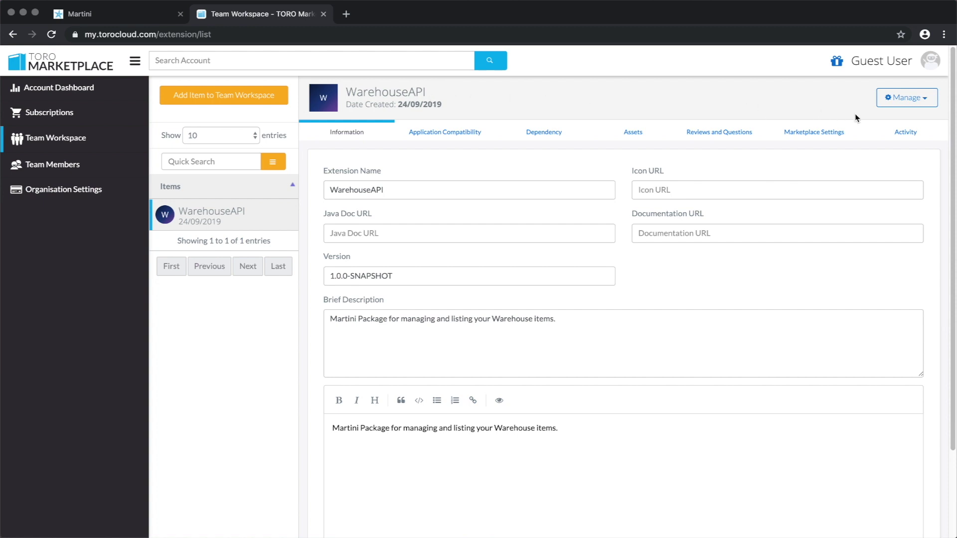
Choose Publish from WarehouseAPI's Manage menu in the Team Workspace.
click(922, 106)
click(921, 140)
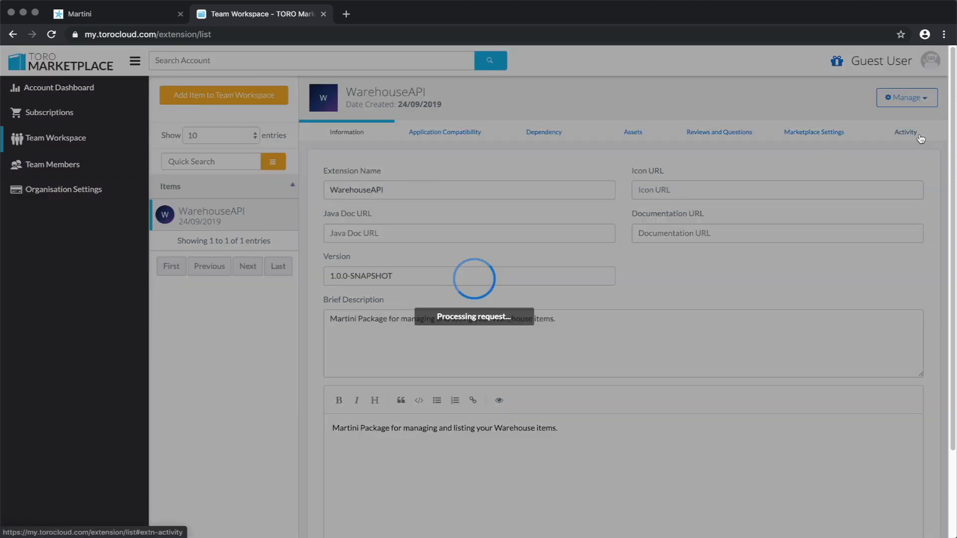